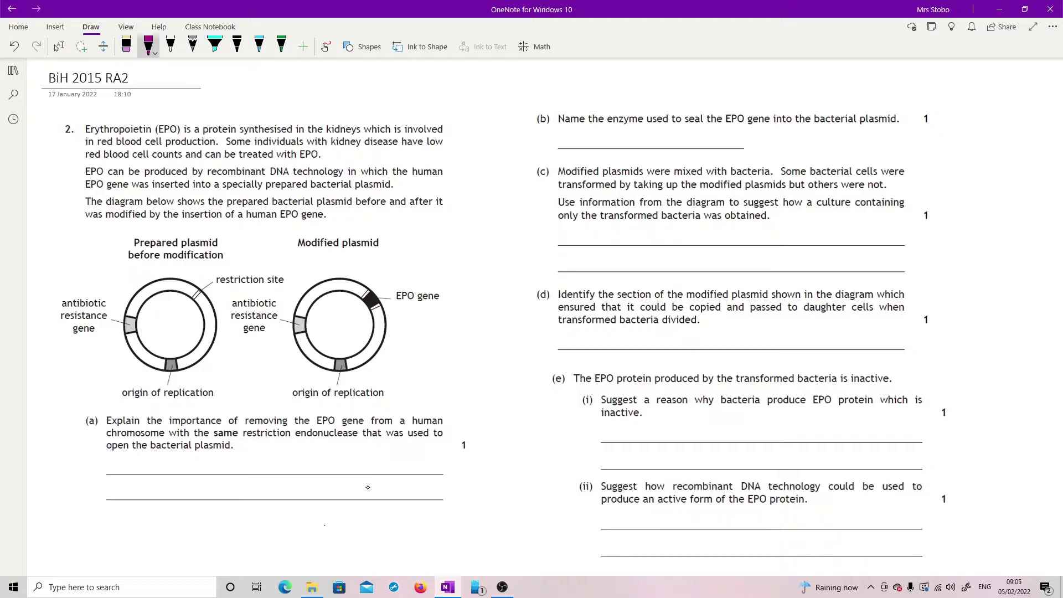
- Circle the restriction site and EPO gene labels, and underline the antibiotic resistance and origin of replication labels
{"action": "mouse_move", "coordinate": [214, 270]}
{"action": "left_mouse_down"}
{"action": "mouse_move", "coordinate": [221, 285]}
{"action": "mouse_move", "coordinate": [296, 279]}
{"action": "mouse_move", "coordinate": [214, 267]}
{"action": "left_mouse_up"}
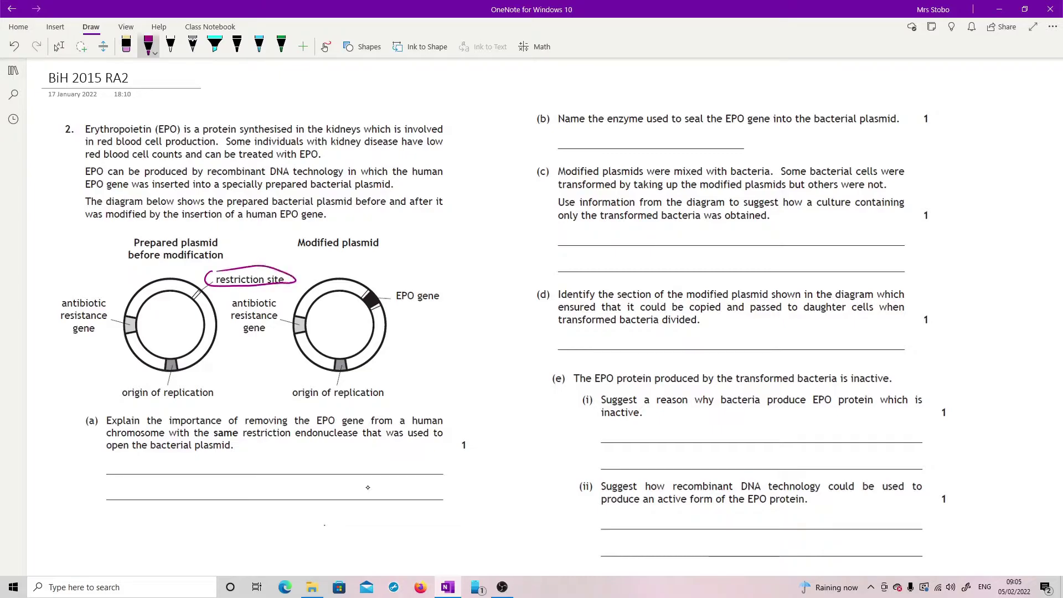
{"action": "mouse_move", "coordinate": [391, 292]}
{"action": "left_mouse_down"}
{"action": "mouse_move", "coordinate": [462, 300]}
{"action": "mouse_move", "coordinate": [388, 289]}
{"action": "left_mouse_up"}
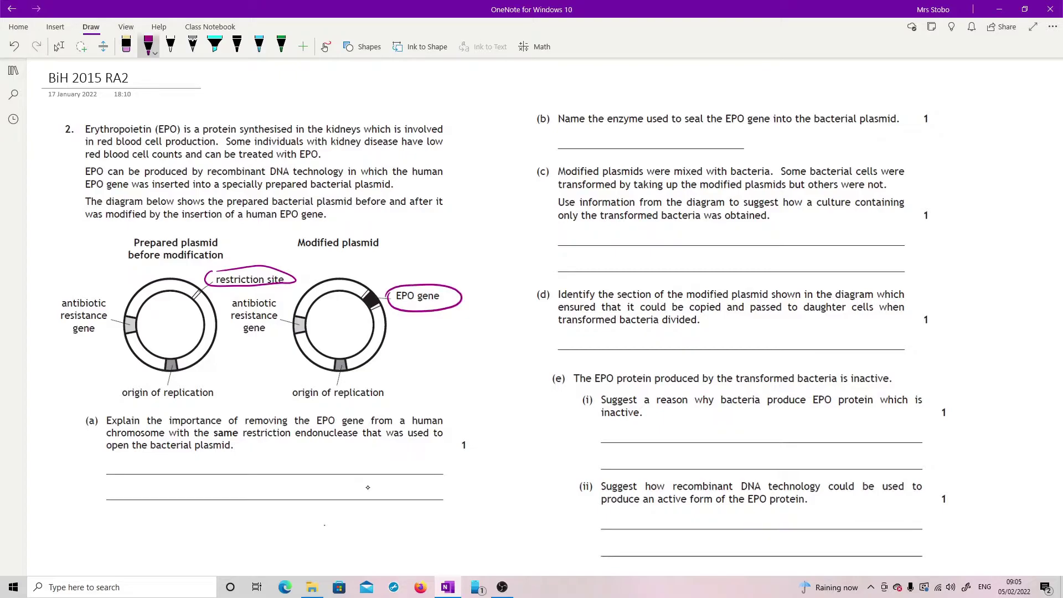
{"action": "left_click_drag", "start_coordinate": [222, 342], "coordinate": [277, 343]}
{"action": "mouse_move", "coordinate": [293, 401]}
{"action": "left_mouse_down"}
{"action": "mouse_move", "coordinate": [389, 403]}
{"action": "mouse_move", "coordinate": [292, 404]}
{"action": "left_mouse_up"}
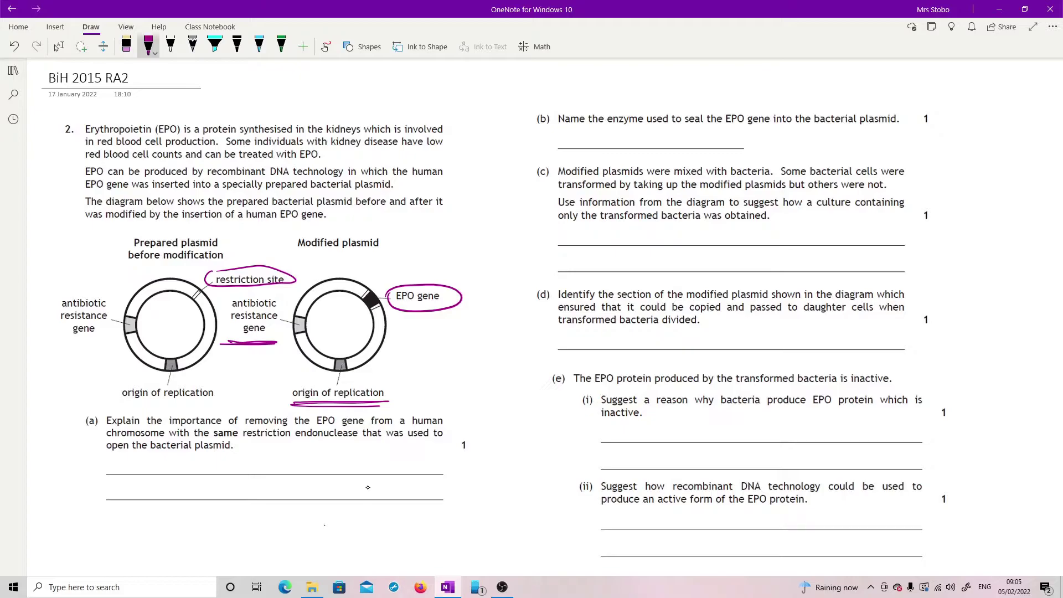
- Handwrite 'Same sticky' on part (a)'s answer line in magenta
{"action": "mouse_move", "coordinate": [122, 458]}
{"action": "left_mouse_down"}
{"action": "mouse_move", "coordinate": [115, 469]}
{"action": "mouse_move", "coordinate": [191, 474]}
{"action": "left_mouse_up"}
{"action": "left_click_drag", "start_coordinate": [199, 463], "coordinate": [204, 473]}
{"action": "left_click_drag", "start_coordinate": [219, 453], "coordinate": [219, 470]}
{"action": "left_click_drag", "start_coordinate": [221, 460], "coordinate": [225, 484]}
{"action": "left_click_drag", "start_coordinate": [242, 468], "coordinate": [271, 473]}
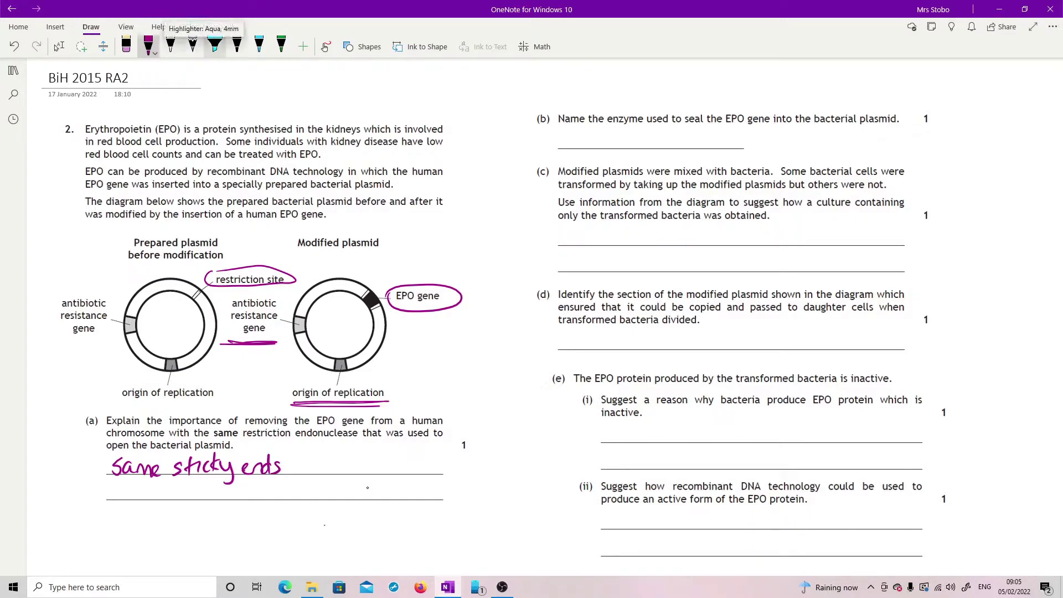
- Select the black pen on the Draw tab
{"action": "left_click", "coordinate": [236, 46]}
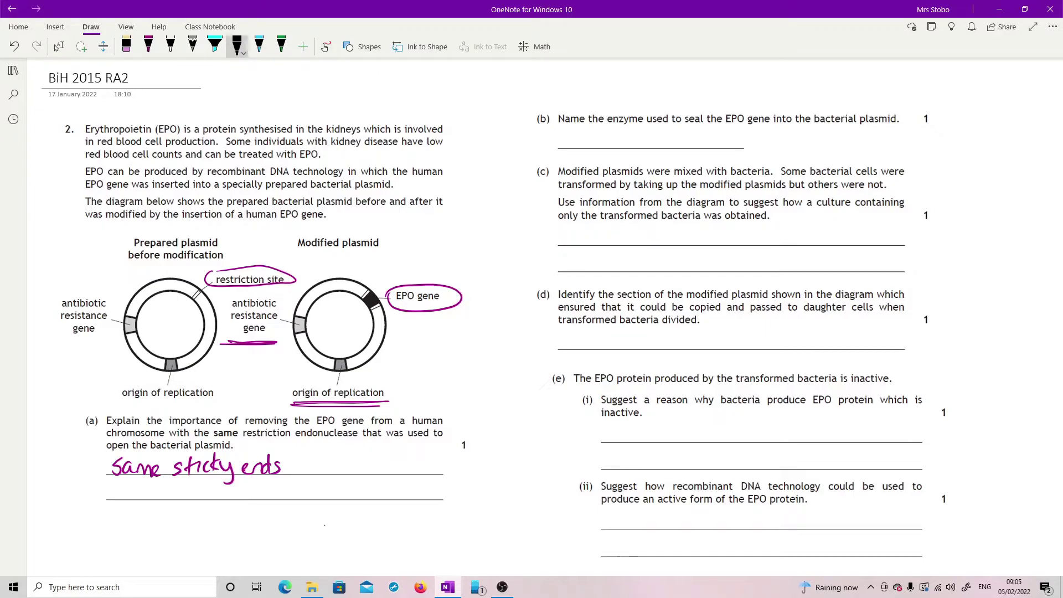
- Sketch three black circles below part (a), with a magenta stroke, giving the right one an inner ring
{"action": "mouse_move", "coordinate": [142, 520]}
{"action": "left_mouse_down"}
{"action": "mouse_move", "coordinate": [113, 523]}
{"action": "mouse_move", "coordinate": [151, 526]}
{"action": "left_mouse_up"}
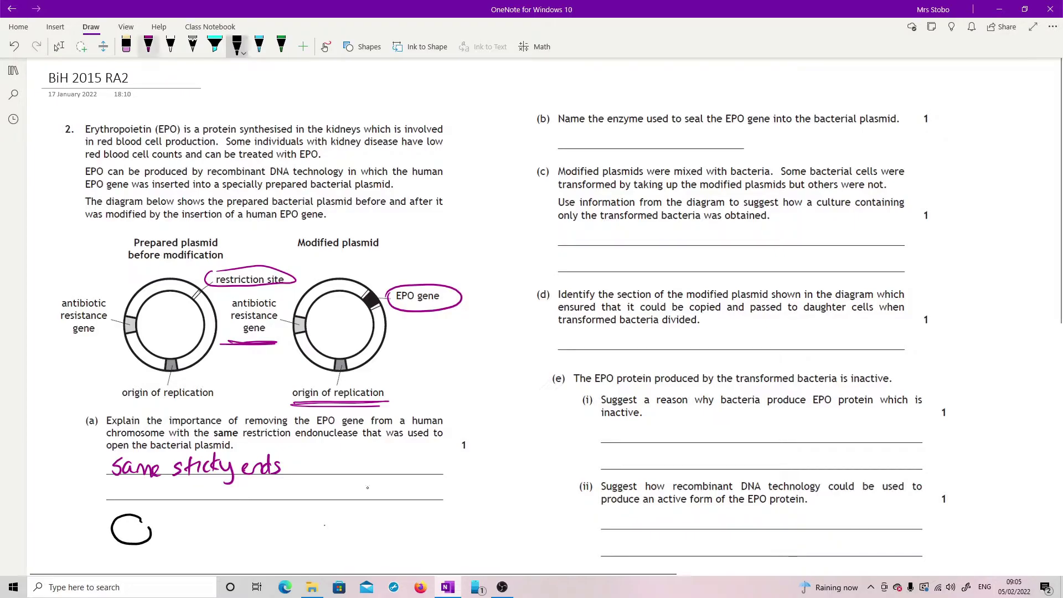
{"action": "left_click", "coordinate": [149, 46]}
{"action": "left_click_drag", "start_coordinate": [184, 519], "coordinate": [194, 524]}
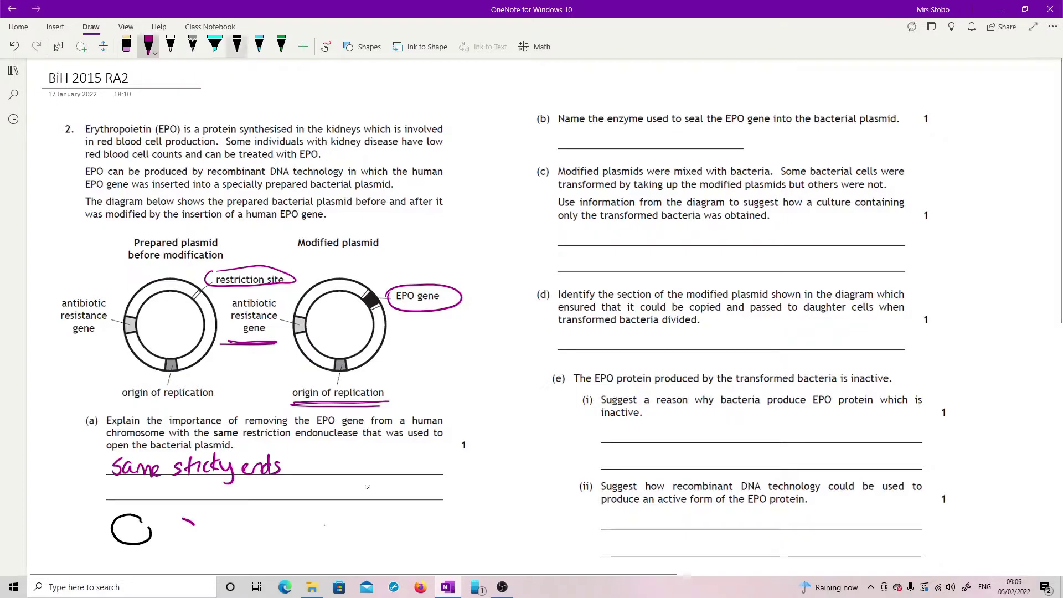
{"action": "left_click", "coordinate": [237, 46]}
{"action": "mouse_move", "coordinate": [284, 519]}
{"action": "left_mouse_down"}
{"action": "mouse_move", "coordinate": [274, 547]}
{"action": "mouse_move", "coordinate": [300, 535]}
{"action": "left_mouse_up"}
{"action": "left_click", "coordinate": [149, 46]}
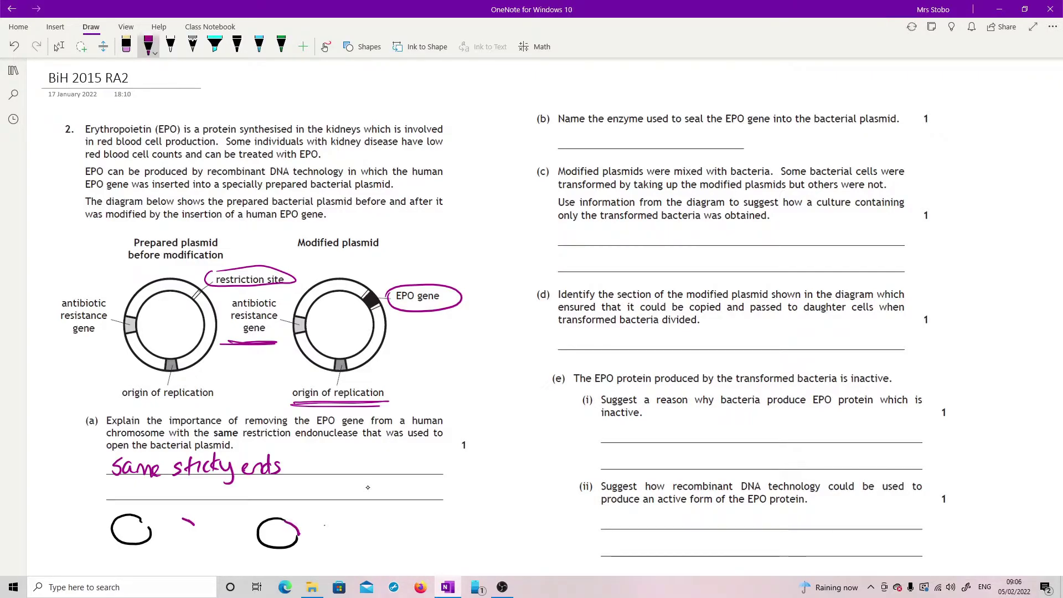
{"action": "left_click", "coordinate": [237, 46]}
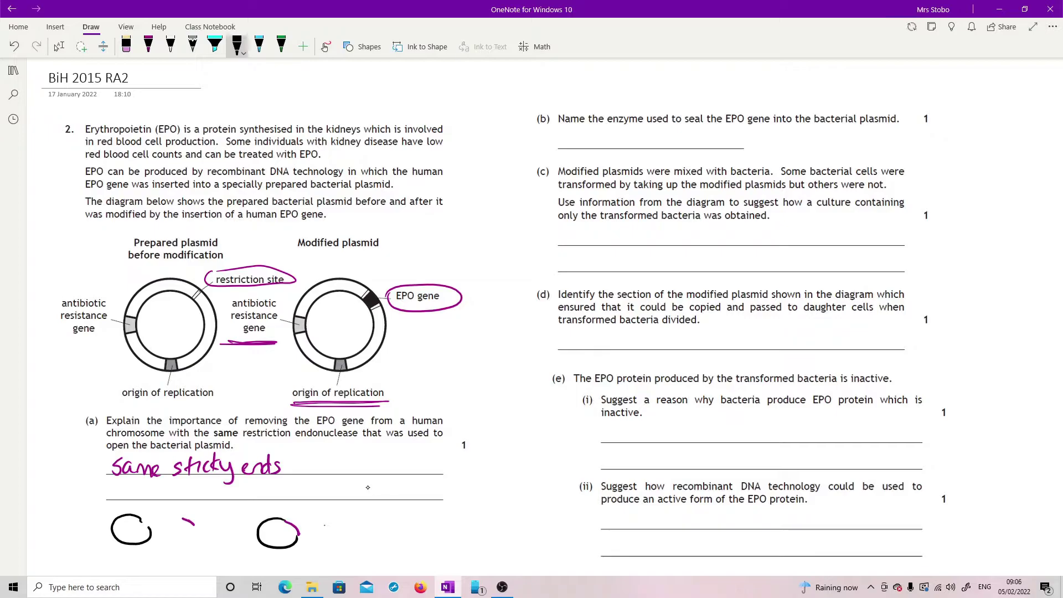
{"action": "mouse_move", "coordinate": [379, 510]}
{"action": "left_mouse_down"}
{"action": "mouse_move", "coordinate": [353, 513]}
{"action": "mouse_move", "coordinate": [365, 548]}
{"action": "mouse_move", "coordinate": [395, 534]}
{"action": "mouse_move", "coordinate": [393, 522]}
{"action": "left_mouse_up"}
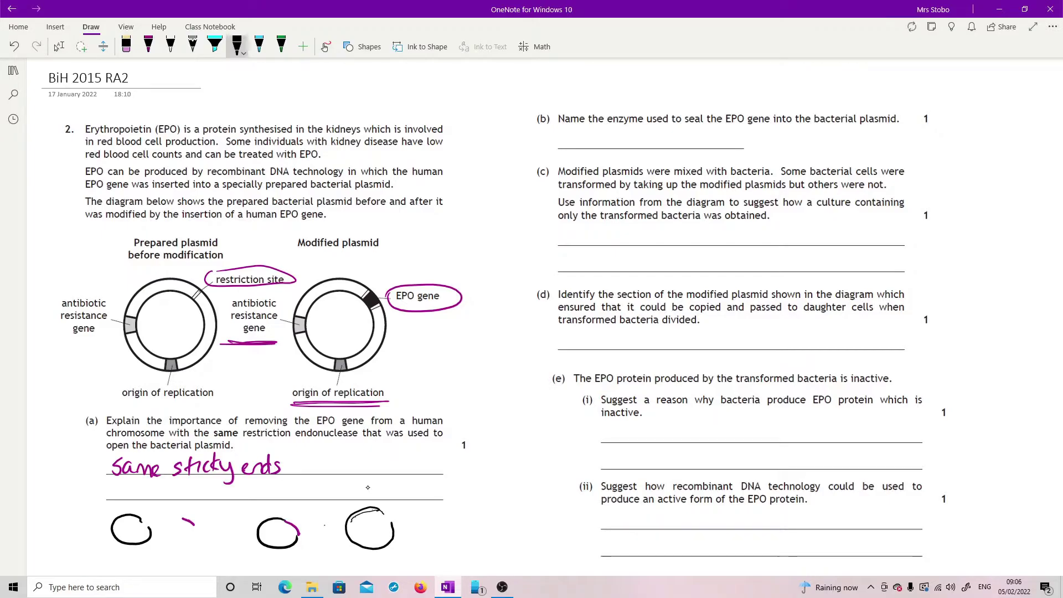
{"action": "left_click_drag", "start_coordinate": [351, 527], "coordinate": [359, 540]}
- Highlight the double-ringed circle's edge and the magenta arcs to its right in cyan
{"action": "left_click", "coordinate": [215, 44]}
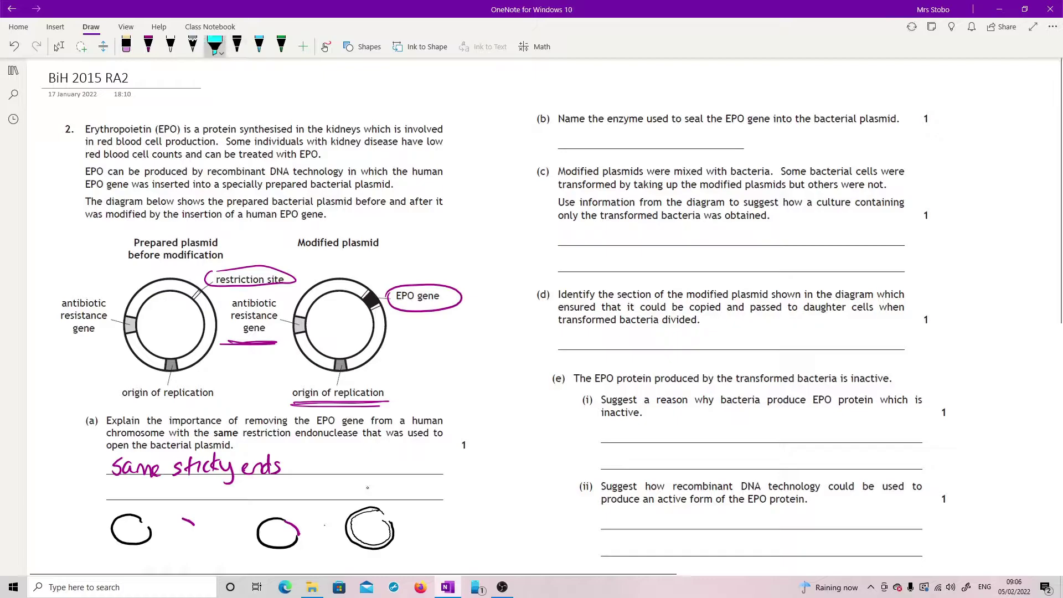
{"action": "mouse_move", "coordinate": [382, 507]}
{"action": "left_mouse_down"}
{"action": "mouse_move", "coordinate": [376, 517]}
{"action": "mouse_move", "coordinate": [388, 523]}
{"action": "left_mouse_up"}
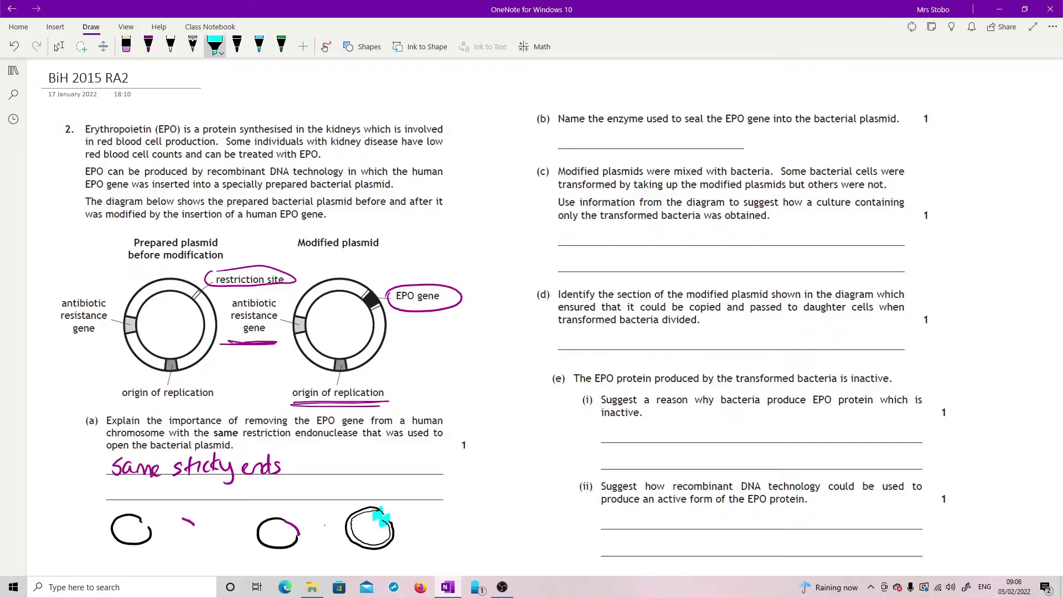
{"action": "left_click", "coordinate": [149, 45]}
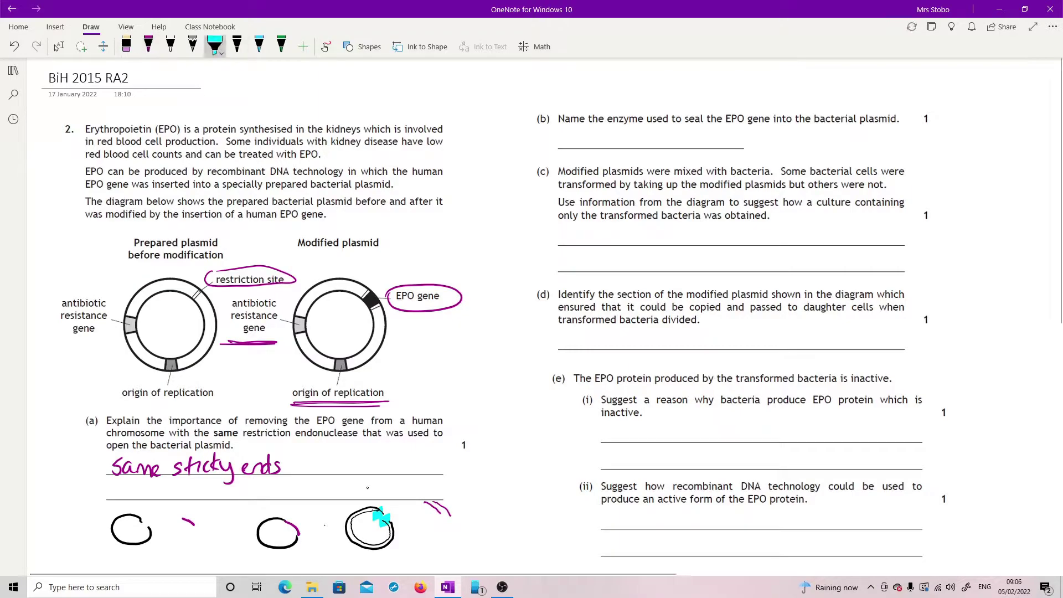
{"action": "left_click", "coordinate": [215, 44]}
{"action": "mouse_move", "coordinate": [453, 504]}
{"action": "left_mouse_down"}
{"action": "mouse_move", "coordinate": [443, 518]}
{"action": "mouse_move", "coordinate": [424, 508]}
{"action": "mouse_move", "coordinate": [433, 495]}
{"action": "mouse_move", "coordinate": [392, 523]}
{"action": "left_mouse_up"}
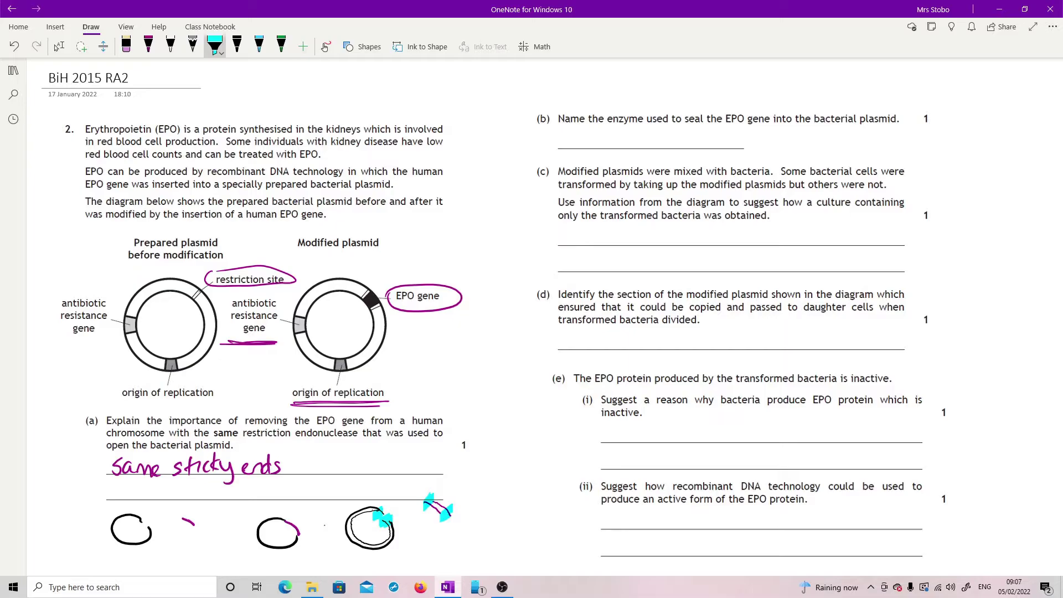
- Handwrite 'ligase' for part (b) in magenta and box the antibiotic resistance gene label
{"action": "left_click", "coordinate": [148, 47]}
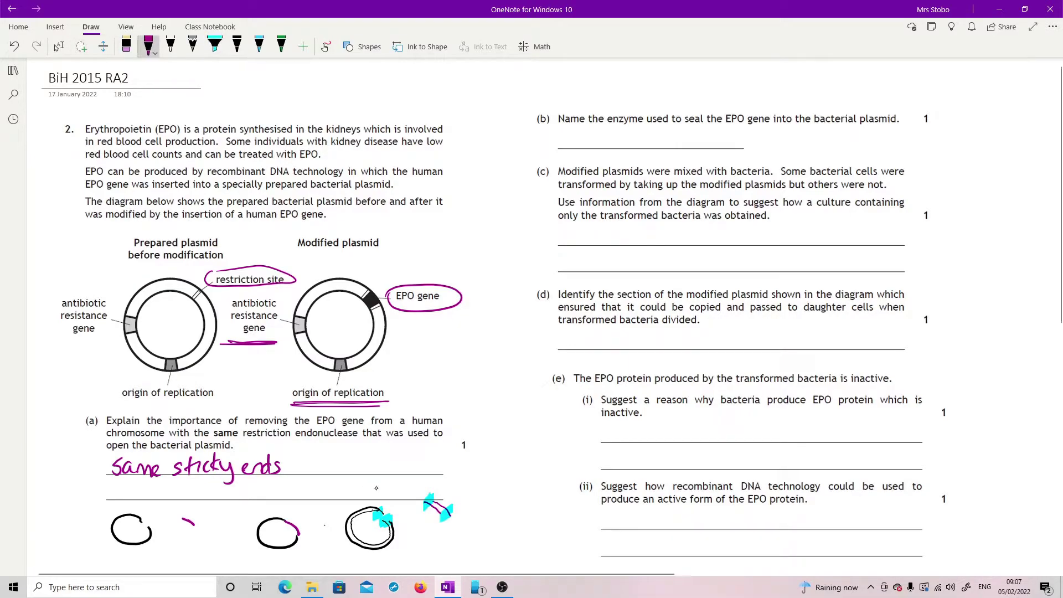
{"action": "left_click", "coordinate": [59, 46]}
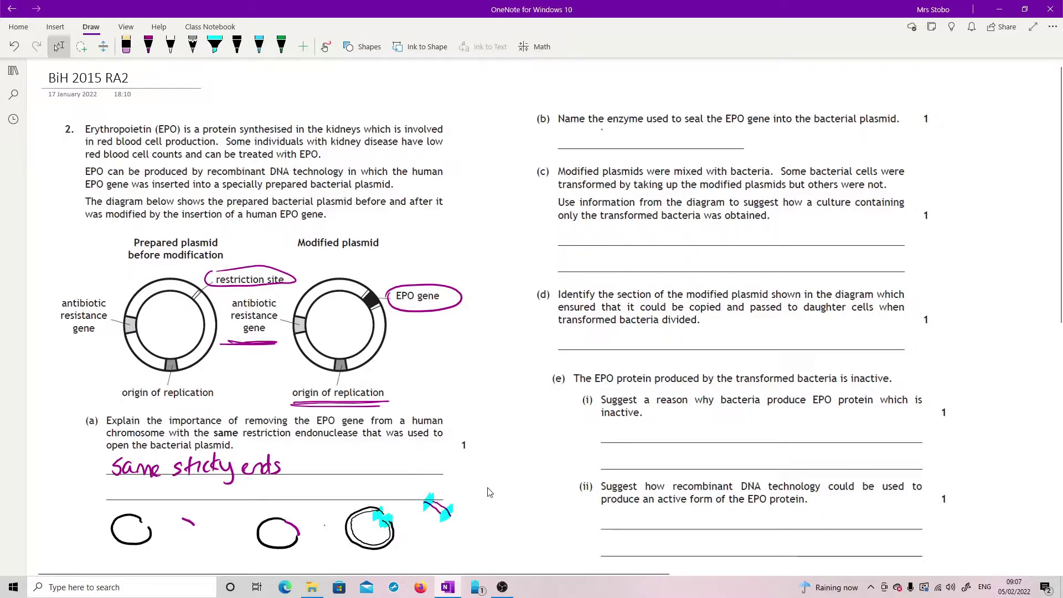
{"action": "left_click_drag", "start_coordinate": [601, 128], "coordinate": [590, 147]}
{"action": "mouse_move", "coordinate": [604, 139]}
{"action": "left_mouse_down"}
{"action": "mouse_move", "coordinate": [609, 162]}
{"action": "mouse_move", "coordinate": [668, 146]}
{"action": "left_mouse_up"}
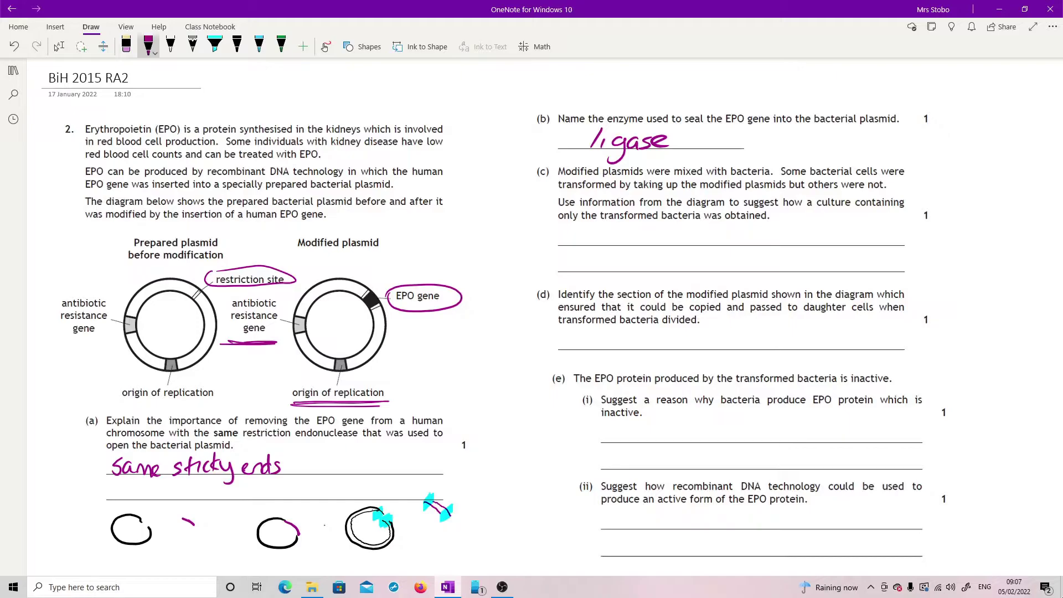
{"action": "mouse_move", "coordinate": [276, 343]}
{"action": "left_mouse_down"}
{"action": "mouse_move", "coordinate": [288, 328]}
{"action": "mouse_move", "coordinate": [258, 291]}
{"action": "mouse_move", "coordinate": [233, 339]}
{"action": "left_mouse_up"}
- Retrace the box around the antibiotic resistance label and write 'add' on the first (c) line
{"action": "mouse_move", "coordinate": [226, 338]}
{"action": "left_mouse_down"}
{"action": "mouse_move", "coordinate": [288, 338]}
{"action": "mouse_move", "coordinate": [285, 297]}
{"action": "mouse_move", "coordinate": [221, 293]}
{"action": "mouse_move", "coordinate": [226, 335]}
{"action": "left_mouse_up"}
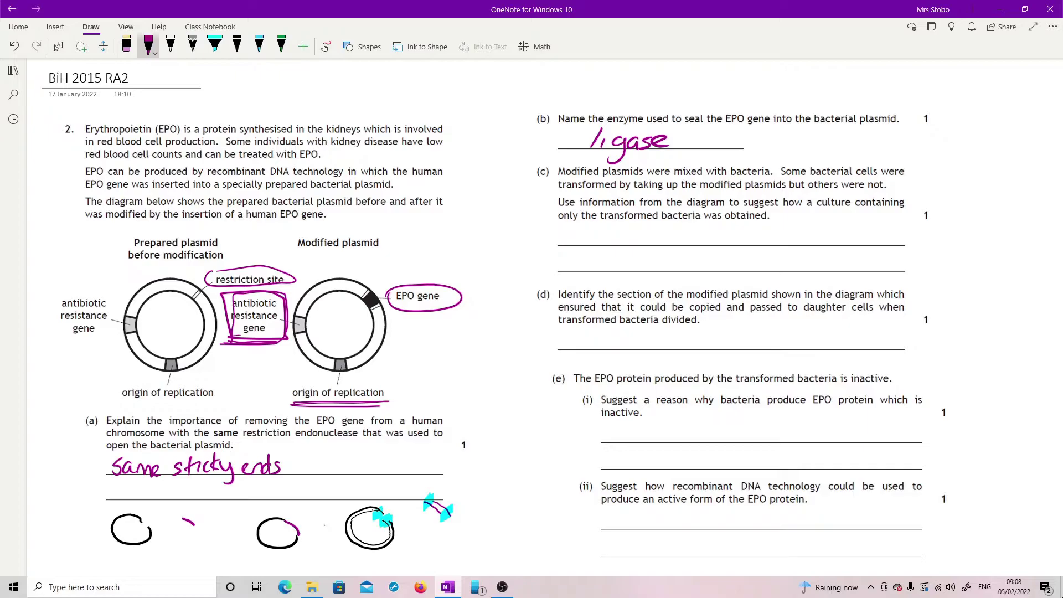
{"action": "mouse_move", "coordinate": [576, 231]}
{"action": "left_mouse_down"}
{"action": "mouse_move", "coordinate": [576, 245]}
{"action": "mouse_move", "coordinate": [596, 244]}
{"action": "left_mouse_up"}
{"action": "left_click_drag", "start_coordinate": [605, 232], "coordinate": [610, 244]}
{"action": "mouse_move", "coordinate": [631, 240]}
{"action": "left_mouse_down"}
{"action": "mouse_move", "coordinate": [641, 228]}
{"action": "mouse_move", "coordinate": [652, 244]}
{"action": "mouse_move", "coordinate": [670, 228]}
{"action": "mouse_move", "coordinate": [686, 244]}
{"action": "mouse_move", "coordinate": [715, 243]}
{"action": "left_mouse_up"}
- Finish the first (c) line with 'antibiotic to the culture'
{"action": "left_click_drag", "start_coordinate": [721, 229], "coordinate": [729, 243]}
{"action": "mouse_move", "coordinate": [756, 221]}
{"action": "left_mouse_down"}
{"action": "mouse_move", "coordinate": [757, 245]}
{"action": "mouse_move", "coordinate": [768, 230]}
{"action": "left_mouse_up"}
{"action": "left_click_drag", "start_coordinate": [771, 231], "coordinate": [786, 244]}
{"action": "mouse_move", "coordinate": [796, 221]}
{"action": "left_mouse_down"}
{"action": "mouse_move", "coordinate": [796, 245]}
{"action": "mouse_move", "coordinate": [806, 245]}
{"action": "left_mouse_up"}
{"action": "left_click_drag", "start_coordinate": [809, 239], "coordinate": [830, 243]}
{"action": "left_click_drag", "start_coordinate": [841, 232], "coordinate": [864, 243]}
{"action": "mouse_move", "coordinate": [869, 222]}
{"action": "left_mouse_down"}
{"action": "mouse_move", "coordinate": [870, 243]}
{"action": "mouse_move", "coordinate": [882, 228]}
{"action": "left_mouse_up"}
{"action": "left_click_drag", "start_coordinate": [878, 231], "coordinate": [904, 243]}
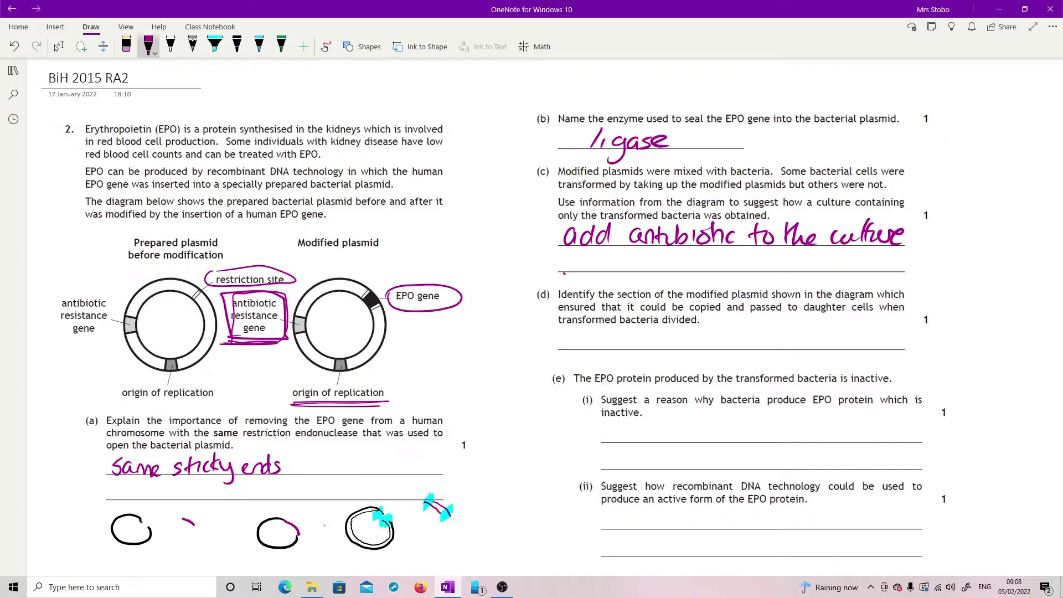
- Write '& only transformed' on the second (c) answer line
{"action": "mouse_move", "coordinate": [562, 259]}
{"action": "left_mouse_down"}
{"action": "mouse_move", "coordinate": [565, 273]}
{"action": "mouse_move", "coordinate": [580, 262]}
{"action": "left_mouse_up"}
{"action": "left_click_drag", "start_coordinate": [588, 262], "coordinate": [616, 286]}
{"action": "mouse_move", "coordinate": [639, 253]}
{"action": "left_mouse_down"}
{"action": "mouse_move", "coordinate": [640, 270]}
{"action": "mouse_move", "coordinate": [648, 263]}
{"action": "left_mouse_up"}
{"action": "mouse_move", "coordinate": [649, 265]}
{"action": "left_mouse_down"}
{"action": "mouse_move", "coordinate": [664, 262]}
{"action": "mouse_move", "coordinate": [672, 273]}
{"action": "left_mouse_up"}
{"action": "left_click_drag", "start_coordinate": [671, 273], "coordinate": [686, 273]}
{"action": "mouse_move", "coordinate": [703, 251]}
{"action": "left_mouse_down"}
{"action": "mouse_move", "coordinate": [696, 280]}
{"action": "mouse_move", "coordinate": [714, 260]}
{"action": "left_mouse_up"}
{"action": "left_click_drag", "start_coordinate": [713, 263], "coordinate": [732, 262]}
- Complete the second (c) line with 'will survive'
{"action": "left_click_drag", "start_coordinate": [734, 273], "coordinate": [756, 272]}
{"action": "left_click_drag", "start_coordinate": [758, 266], "coordinate": [782, 272]}
{"action": "mouse_move", "coordinate": [799, 263]}
{"action": "left_mouse_down"}
{"action": "mouse_move", "coordinate": [811, 272]}
{"action": "mouse_move", "coordinate": [819, 262]}
{"action": "left_mouse_up"}
{"action": "mouse_move", "coordinate": [828, 253]}
{"action": "left_mouse_down"}
{"action": "mouse_move", "coordinate": [831, 272]}
{"action": "mouse_move", "coordinate": [848, 272]}
{"action": "left_mouse_up"}
{"action": "left_click_drag", "start_coordinate": [861, 259], "coordinate": [886, 259]}
{"action": "left_click_drag", "start_coordinate": [887, 258], "coordinate": [903, 269]}
{"action": "left_click_drag", "start_coordinate": [907, 260], "coordinate": [918, 270]}
{"action": "left_click_drag", "start_coordinate": [923, 267], "coordinate": [935, 265]}
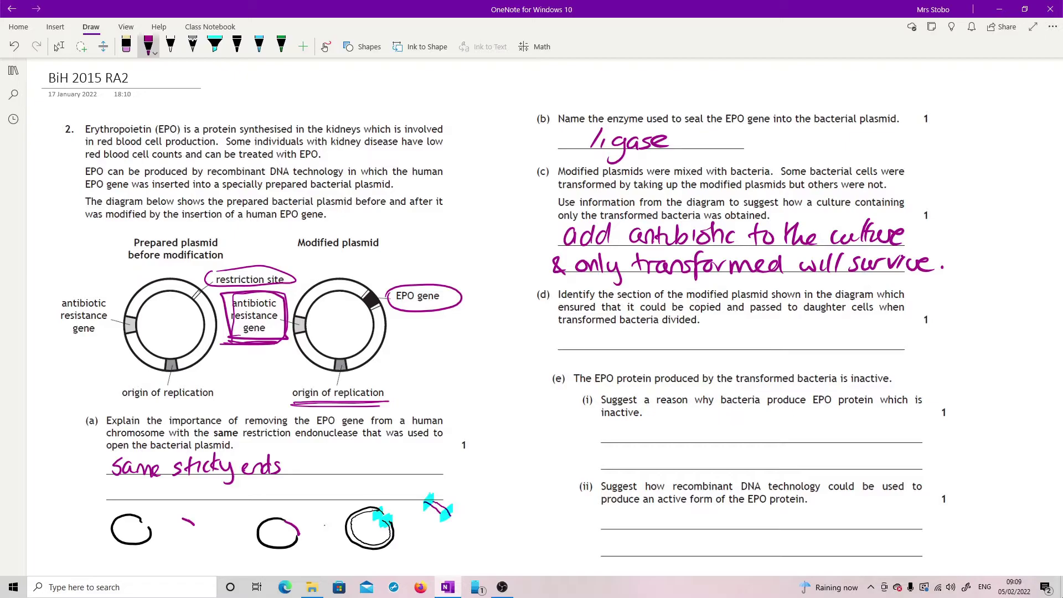
- Handwrite 'Origin of Replication' on the (d) answer line
{"action": "mouse_move", "coordinate": [580, 330]}
{"action": "left_mouse_down"}
{"action": "mouse_move", "coordinate": [572, 350]}
{"action": "mouse_move", "coordinate": [581, 331]}
{"action": "left_mouse_up"}
{"action": "left_click_drag", "start_coordinate": [589, 351], "coordinate": [604, 340]}
{"action": "mouse_move", "coordinate": [601, 342]}
{"action": "left_mouse_down"}
{"action": "mouse_move", "coordinate": [604, 362]}
{"action": "mouse_move", "coordinate": [657, 348]}
{"action": "mouse_move", "coordinate": [692, 352]}
{"action": "left_mouse_up"}
{"action": "left_click_drag", "start_coordinate": [694, 334], "coordinate": [719, 348]}
{"action": "mouse_move", "coordinate": [722, 339]}
{"action": "left_mouse_down"}
{"action": "mouse_move", "coordinate": [720, 357]}
{"action": "mouse_move", "coordinate": [734, 345]}
{"action": "left_mouse_up"}
{"action": "mouse_move", "coordinate": [744, 326]}
{"action": "left_mouse_down"}
{"action": "mouse_move", "coordinate": [739, 348]}
{"action": "mouse_move", "coordinate": [753, 347]}
{"action": "left_mouse_up"}
{"action": "left_click_drag", "start_coordinate": [763, 338], "coordinate": [780, 348]}
{"action": "mouse_move", "coordinate": [787, 330]}
{"action": "left_mouse_down"}
{"action": "mouse_move", "coordinate": [783, 350]}
{"action": "mouse_move", "coordinate": [797, 337]}
{"action": "left_mouse_up"}
{"action": "mouse_move", "coordinate": [798, 338]}
{"action": "left_mouse_down"}
{"action": "mouse_move", "coordinate": [806, 348]}
{"action": "mouse_move", "coordinate": [818, 339]}
{"action": "left_mouse_up"}
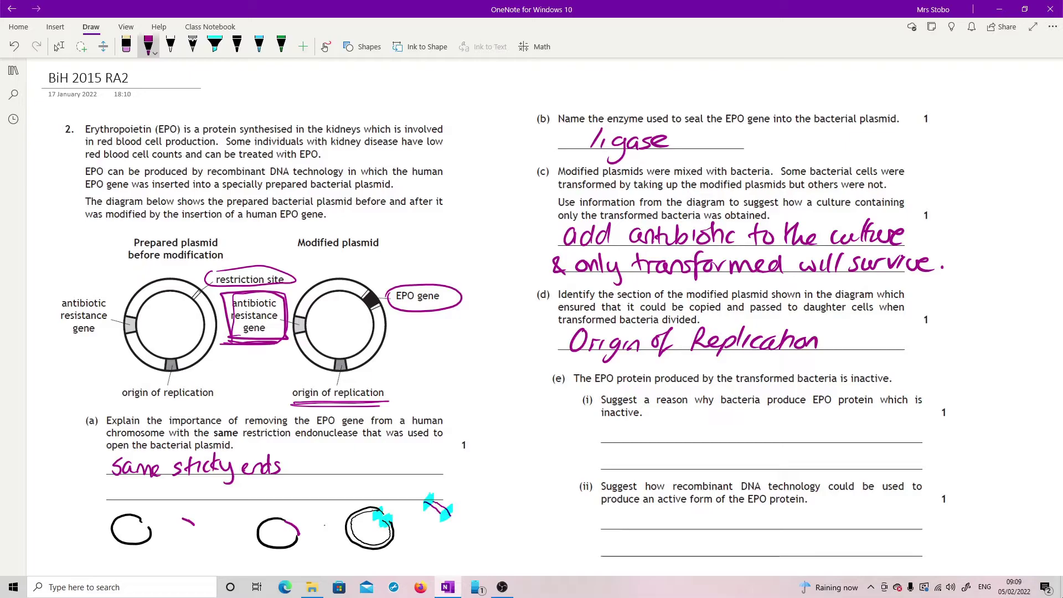
- Leave inking for the Type tool and scroll the page right
{"action": "key", "text": "Escape"}
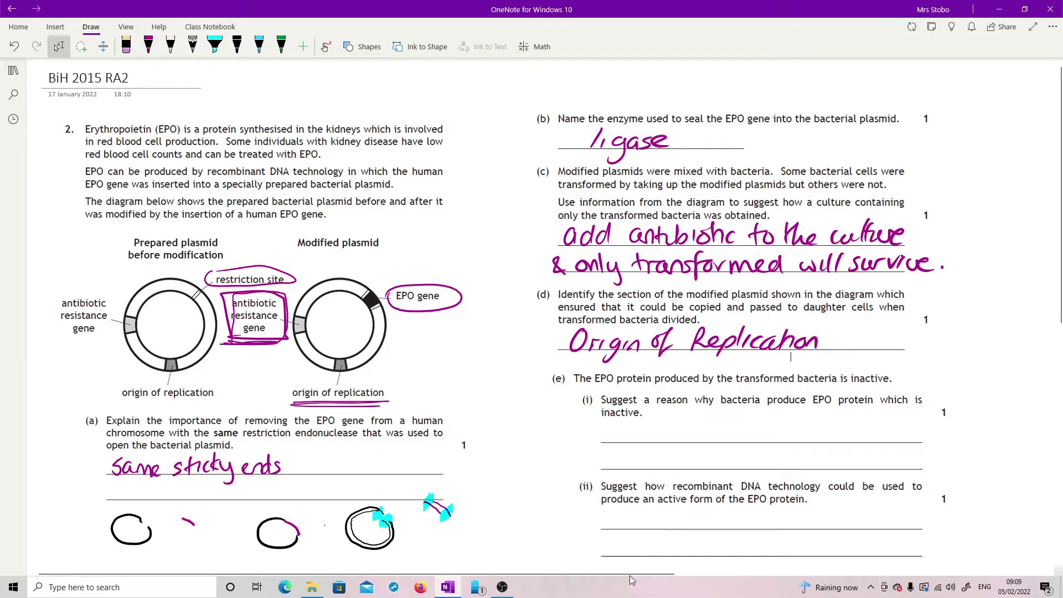
{"action": "left_click_drag", "start_coordinate": [621, 576], "coordinate": [824, 591]}
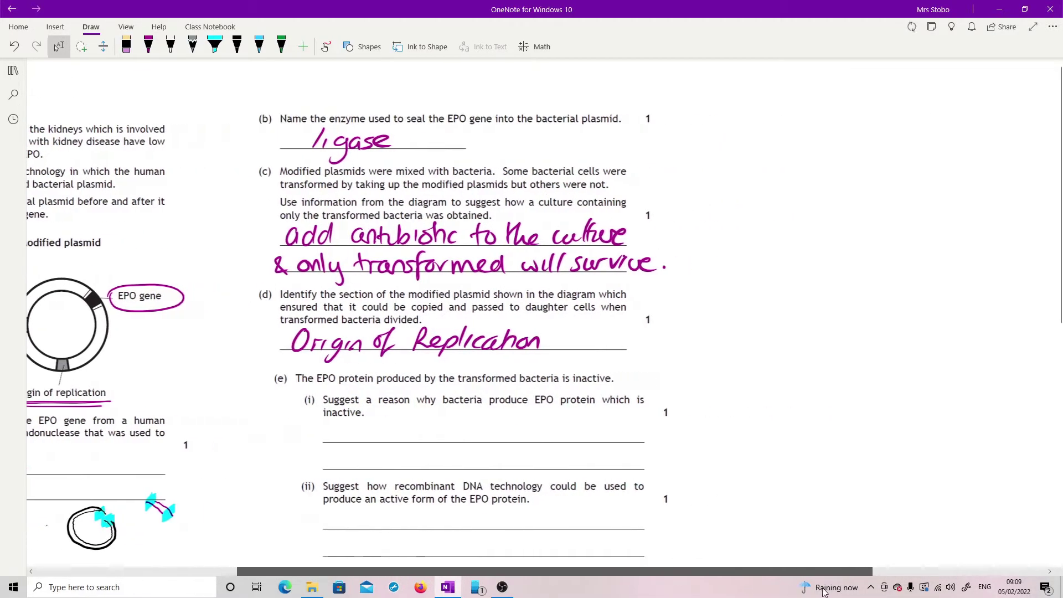
{"action": "mouse_move", "coordinate": [823, 591]}
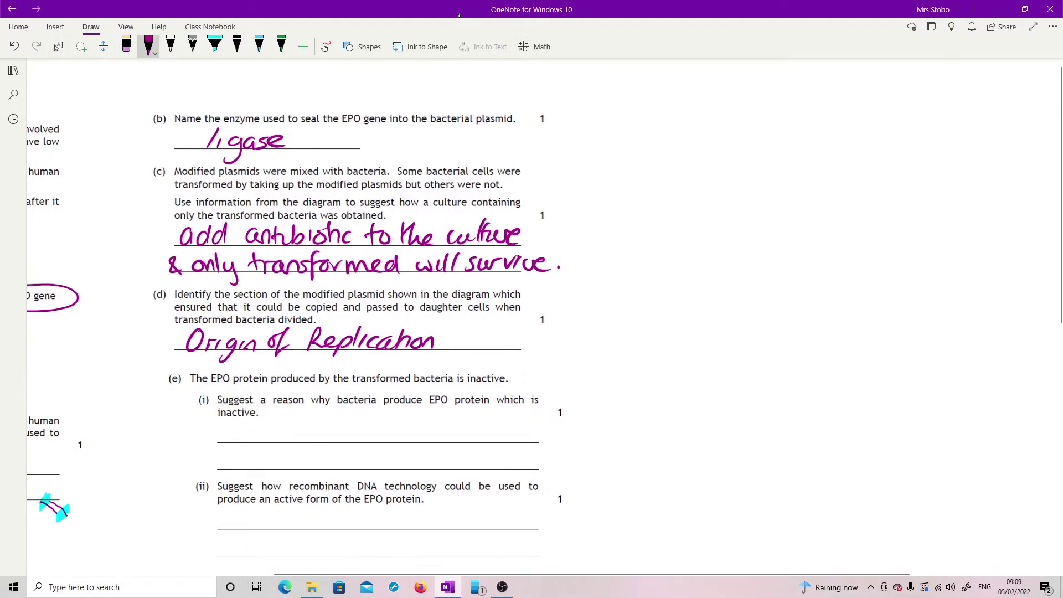
- Draw a magenta bacterium with a black plasmid inside and two arrows leading down
{"action": "mouse_move", "coordinate": [707, 107]}
{"action": "left_mouse_down"}
{"action": "mouse_move", "coordinate": [609, 152]}
{"action": "mouse_move", "coordinate": [745, 120]}
{"action": "mouse_move", "coordinate": [702, 109]}
{"action": "mouse_move", "coordinate": [684, 128]}
{"action": "mouse_move", "coordinate": [715, 120]}
{"action": "left_mouse_up"}
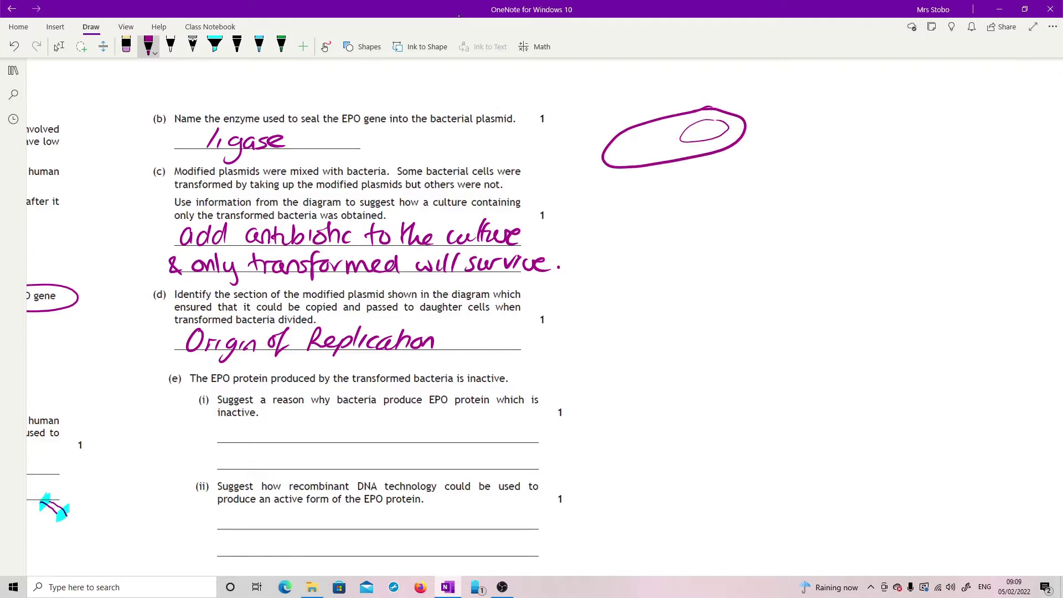
{"action": "left_click", "coordinate": [237, 44]}
{"action": "mouse_move", "coordinate": [636, 143]}
{"action": "left_mouse_down"}
{"action": "mouse_move", "coordinate": [623, 142]}
{"action": "mouse_move", "coordinate": [636, 144]}
{"action": "left_mouse_up"}
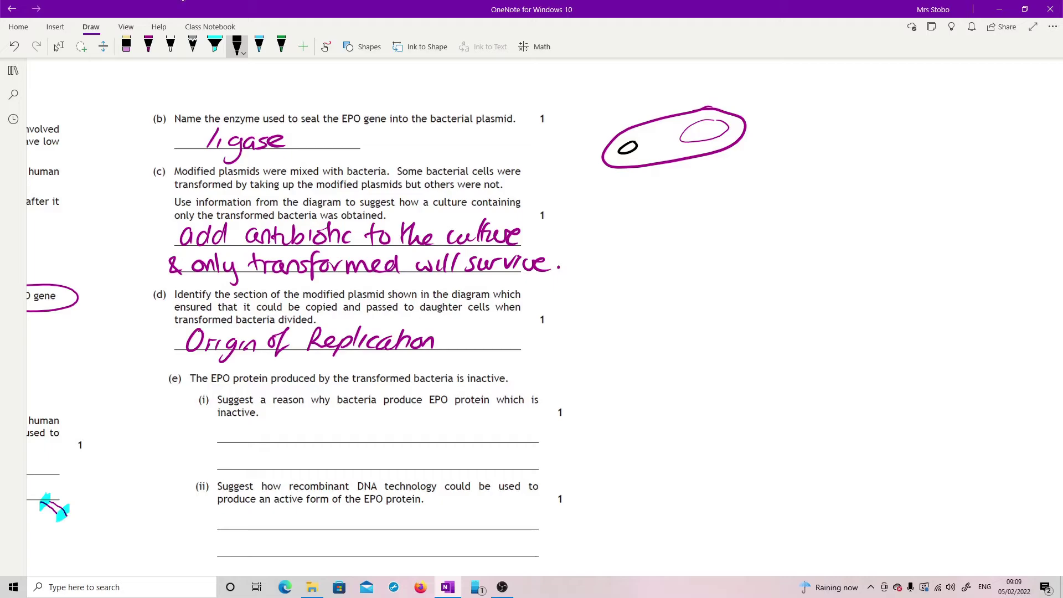
{"action": "left_click", "coordinate": [148, 44]}
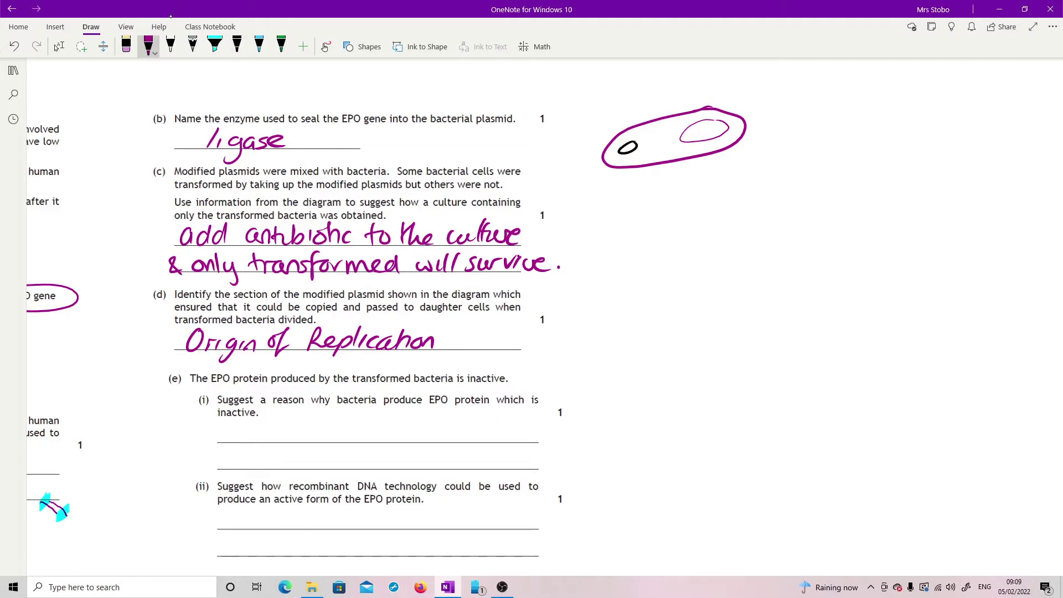
{"action": "mouse_move", "coordinate": [665, 180]}
{"action": "left_mouse_down"}
{"action": "mouse_move", "coordinate": [638, 248]}
{"action": "mouse_move", "coordinate": [650, 239]}
{"action": "left_mouse_up"}
{"action": "mouse_move", "coordinate": [694, 190]}
{"action": "left_mouse_down"}
{"action": "mouse_move", "coordinate": [754, 240]}
{"action": "mouse_move", "coordinate": [758, 228]}
{"action": "left_mouse_up"}
- Draw two daughter cells with nuclei, a plasmid in the left one, and cross out the right one
{"action": "mouse_move", "coordinate": [674, 255]}
{"action": "left_mouse_down"}
{"action": "mouse_move", "coordinate": [587, 334]}
{"action": "mouse_move", "coordinate": [676, 259]}
{"action": "left_mouse_up"}
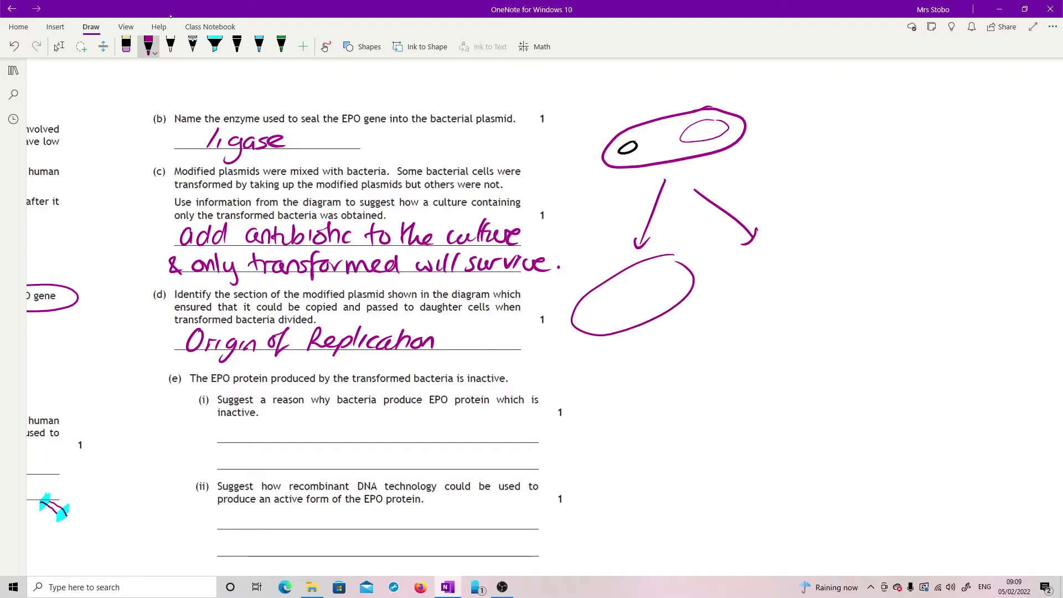
{"action": "mouse_move", "coordinate": [822, 232]}
{"action": "left_mouse_down"}
{"action": "mouse_move", "coordinate": [742, 265]}
{"action": "mouse_move", "coordinate": [847, 257]}
{"action": "mouse_move", "coordinate": [827, 239]}
{"action": "mouse_move", "coordinate": [790, 255]}
{"action": "mouse_move", "coordinate": [824, 254]}
{"action": "left_mouse_up"}
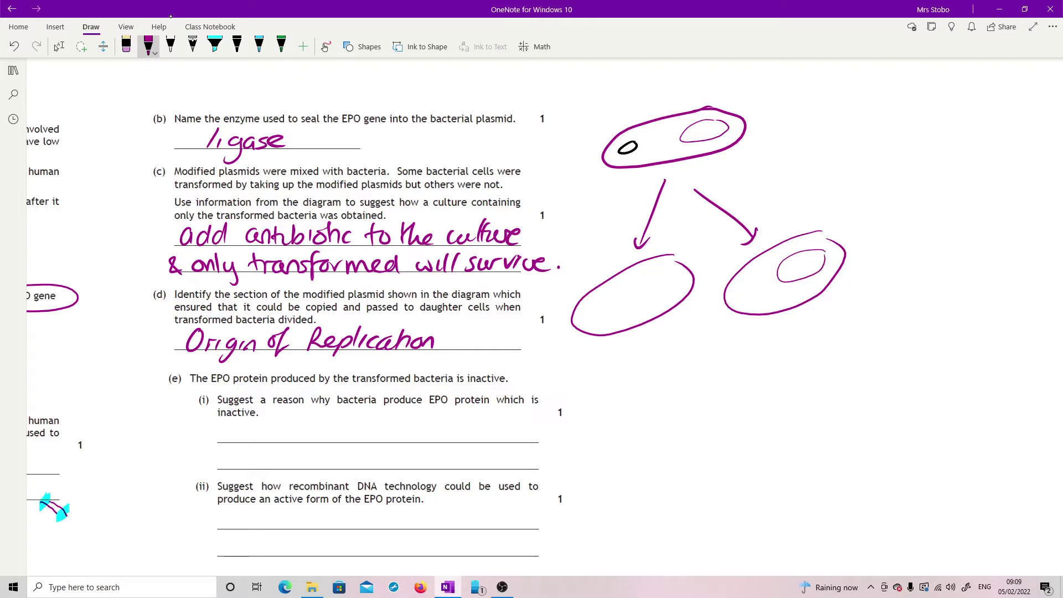
{"action": "left_click_drag", "start_coordinate": [670, 269], "coordinate": [672, 272]}
{"action": "left_click", "coordinate": [237, 44]}
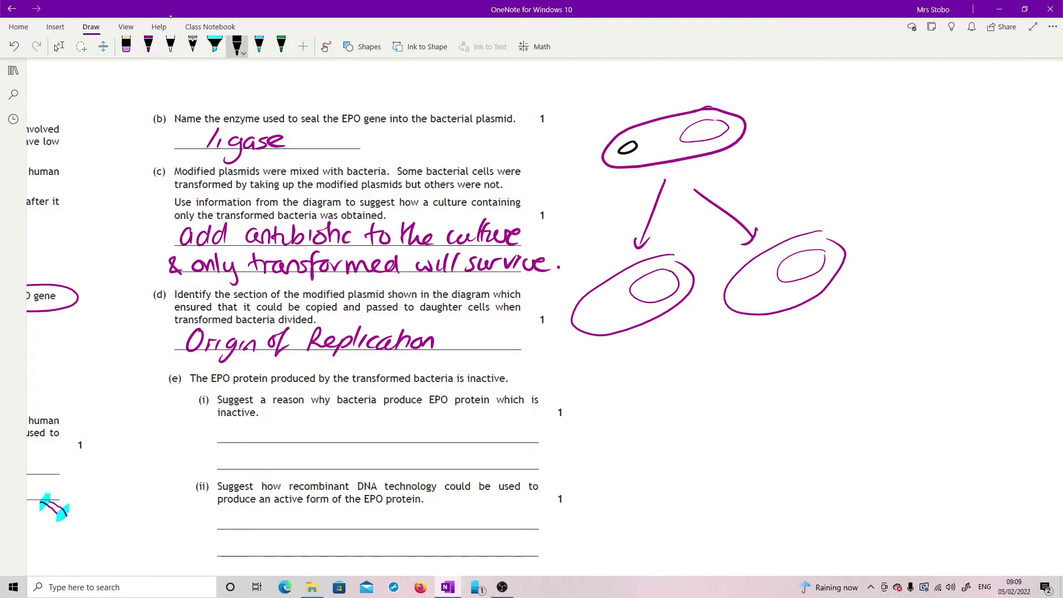
{"action": "left_click_drag", "start_coordinate": [598, 309], "coordinate": [603, 313]}
{"action": "left_click_drag", "start_coordinate": [801, 225], "coordinate": [737, 336]}
{"action": "left_click_drag", "start_coordinate": [738, 251], "coordinate": [835, 300]}
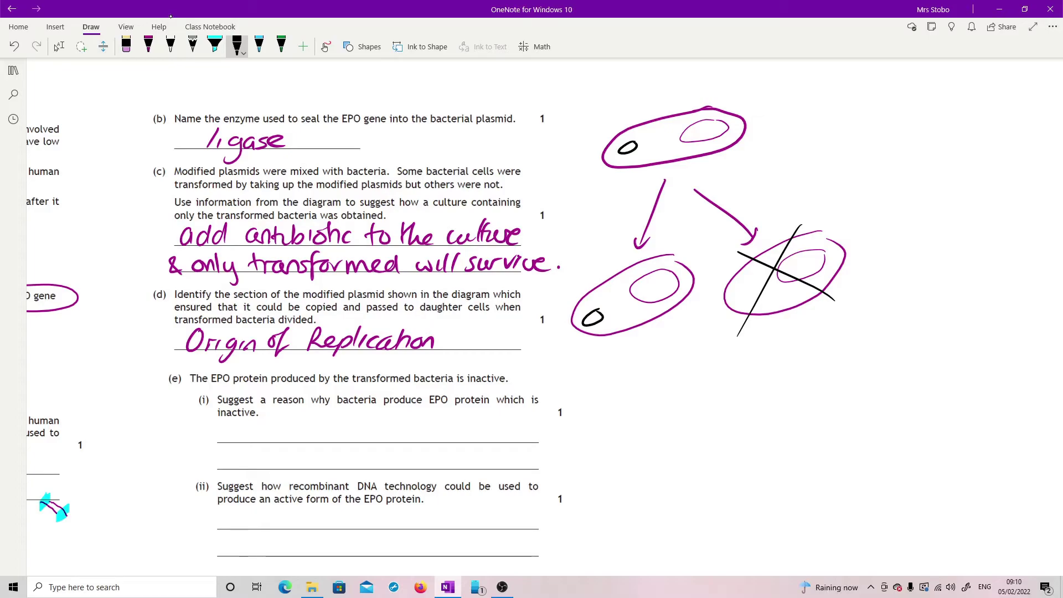
- Add more plasmids inside the parent and both daughter cells
{"action": "mouse_move", "coordinate": [658, 132]}
{"action": "left_mouse_down"}
{"action": "mouse_move", "coordinate": [649, 157]}
{"action": "mouse_move", "coordinate": [664, 151]}
{"action": "left_mouse_up"}
{"action": "mouse_move", "coordinate": [674, 129]}
{"action": "left_mouse_down"}
{"action": "mouse_move", "coordinate": [663, 133]}
{"action": "mouse_move", "coordinate": [673, 129]}
{"action": "left_mouse_up"}
{"action": "left_click_drag", "start_coordinate": [625, 306], "coordinate": [606, 314]}
{"action": "mouse_move", "coordinate": [790, 293]}
{"action": "left_mouse_down"}
{"action": "mouse_move", "coordinate": [775, 304]}
{"action": "mouse_move", "coordinate": [792, 294]}
{"action": "mouse_move", "coordinate": [742, 295]}
{"action": "left_mouse_up"}
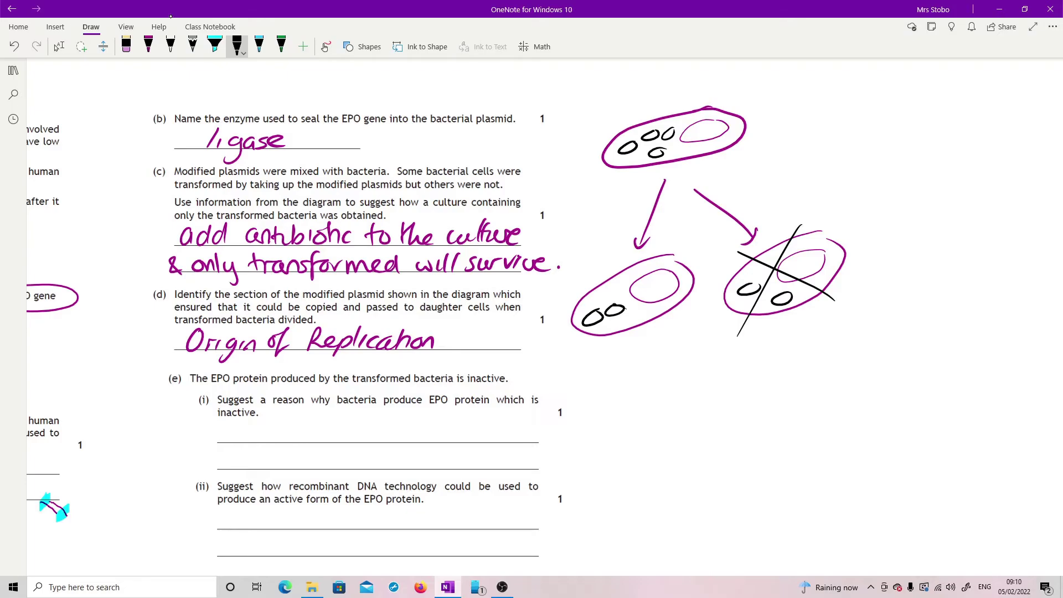
{"action": "left_click", "coordinate": [59, 47]}
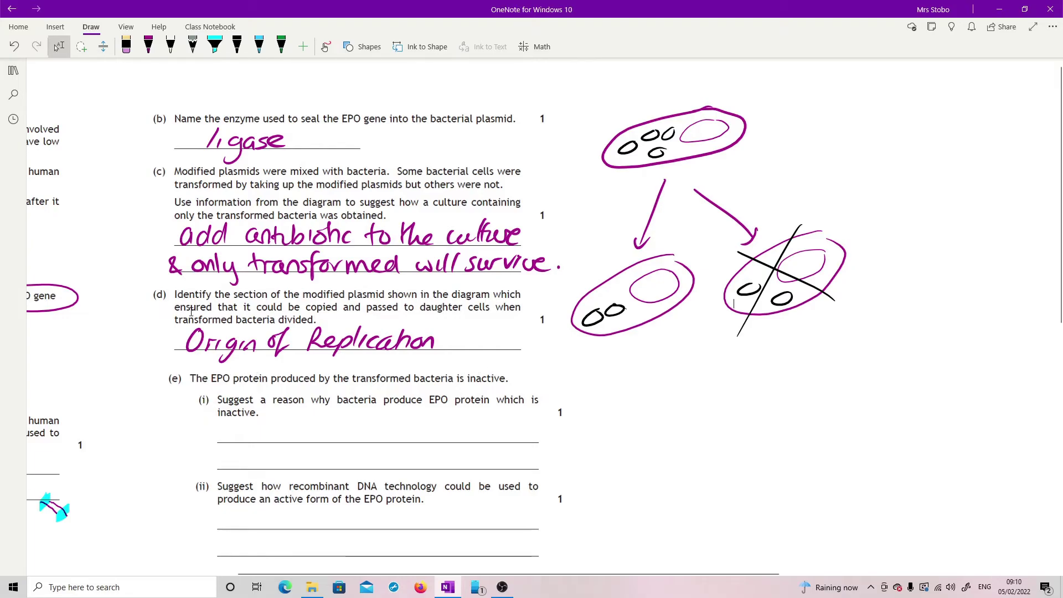
- Write 'Euk → Prok' in magenta below the cell sketch
{"action": "left_click", "coordinate": [151, 55]}
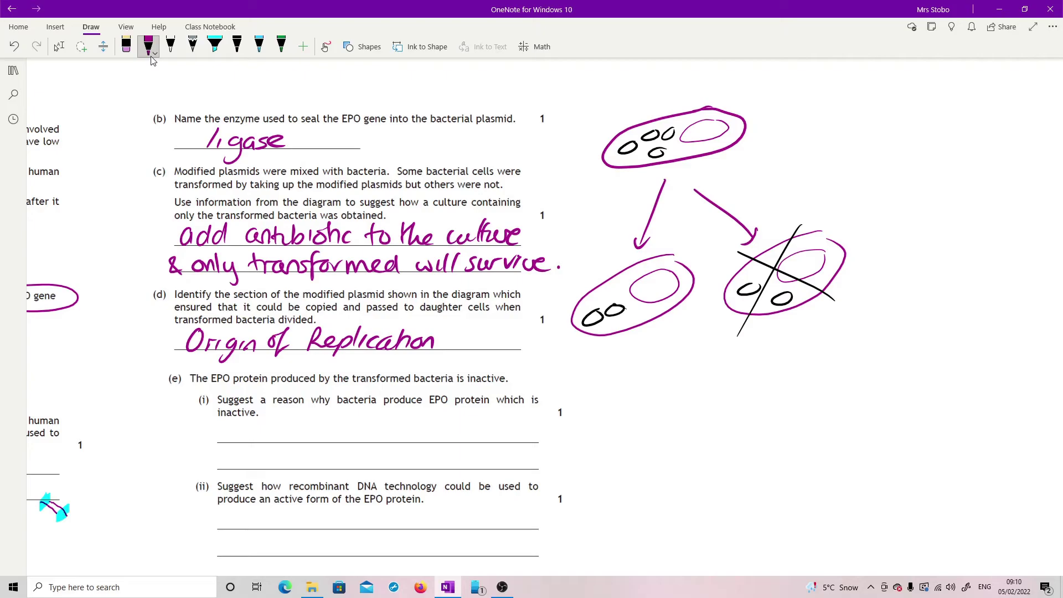
{"action": "mouse_move", "coordinate": [640, 388]}
{"action": "left_mouse_down"}
{"action": "mouse_move", "coordinate": [616, 394]}
{"action": "mouse_move", "coordinate": [637, 417]}
{"action": "mouse_move", "coordinate": [631, 406]}
{"action": "left_mouse_up"}
{"action": "left_click_drag", "start_coordinate": [637, 407], "coordinate": [660, 418]}
{"action": "mouse_move", "coordinate": [681, 394]}
{"action": "left_mouse_down"}
{"action": "mouse_move", "coordinate": [685, 415]}
{"action": "mouse_move", "coordinate": [766, 403]}
{"action": "mouse_move", "coordinate": [751, 412]}
{"action": "left_mouse_up"}
{"action": "mouse_move", "coordinate": [787, 387]}
{"action": "left_mouse_down"}
{"action": "mouse_move", "coordinate": [785, 412]}
{"action": "mouse_move", "coordinate": [792, 399]}
{"action": "left_mouse_up"}
{"action": "mouse_move", "coordinate": [801, 411]}
{"action": "left_mouse_down"}
{"action": "mouse_move", "coordinate": [817, 394]}
{"action": "mouse_move", "coordinate": [820, 412]}
{"action": "mouse_move", "coordinate": [813, 396]}
{"action": "mouse_move", "coordinate": [842, 413]}
{"action": "left_mouse_up"}
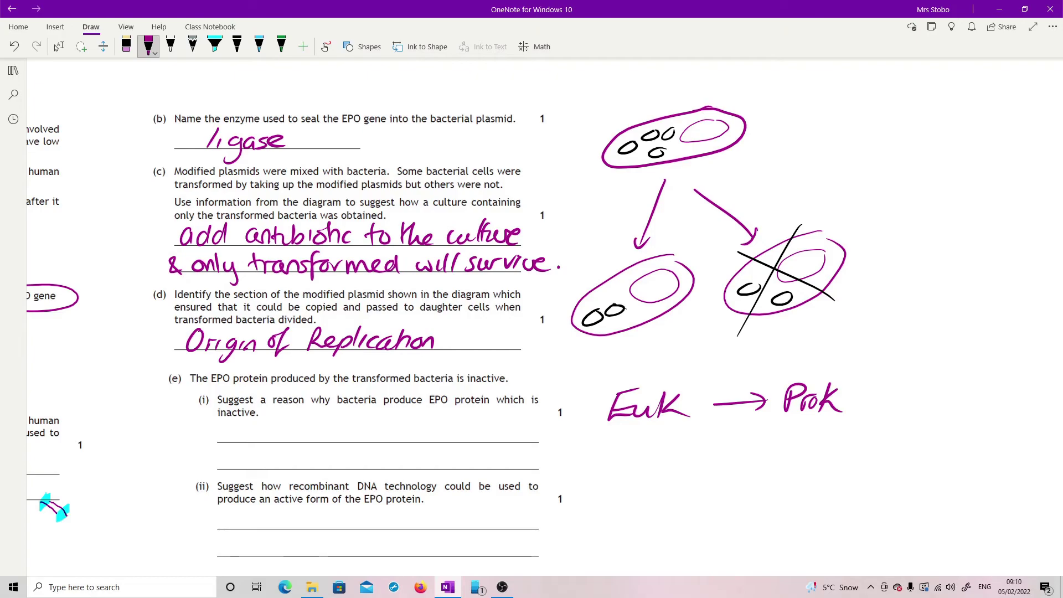
- Handwrite 'Incorrect folding' on the (e)(i) answer line
{"action": "left_click_drag", "start_coordinate": [227, 429], "coordinate": [227, 445]}
{"action": "mouse_move", "coordinate": [237, 443]}
{"action": "left_mouse_down"}
{"action": "mouse_move", "coordinate": [240, 434]}
{"action": "mouse_move", "coordinate": [248, 444]}
{"action": "left_mouse_up"}
{"action": "mouse_move", "coordinate": [257, 432]}
{"action": "left_mouse_down"}
{"action": "mouse_move", "coordinate": [255, 444]}
{"action": "mouse_move", "coordinate": [327, 427]}
{"action": "mouse_move", "coordinate": [336, 453]}
{"action": "left_mouse_up"}
{"action": "mouse_move", "coordinate": [357, 431]}
{"action": "left_mouse_down"}
{"action": "mouse_move", "coordinate": [362, 442]}
{"action": "mouse_move", "coordinate": [396, 441]}
{"action": "left_mouse_up"}
{"action": "left_click_drag", "start_coordinate": [408, 433], "coordinate": [406, 456]}
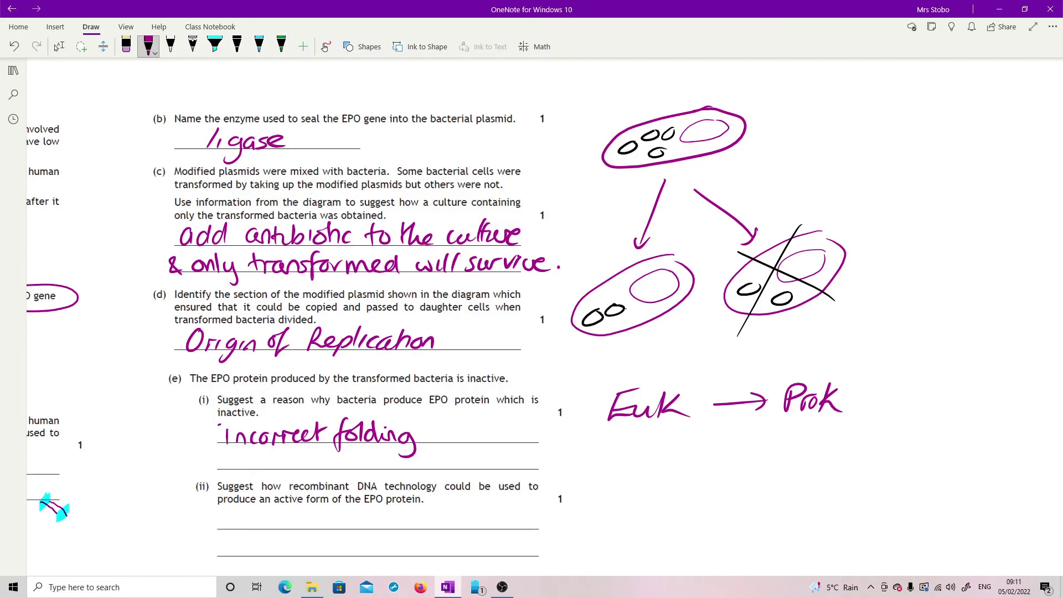
- Draw a magenta arrow down from 'Euk' and write a second 'Euk' beneath it beside part (e)
{"action": "left_click_drag", "start_coordinate": [648, 430], "coordinate": [646, 477]}
{"action": "left_click_drag", "start_coordinate": [637, 464], "coordinate": [659, 461]}
{"action": "left_click_drag", "start_coordinate": [609, 495], "coordinate": [626, 493]}
{"action": "left_click_drag", "start_coordinate": [632, 504], "coordinate": [660, 521]}
{"action": "left_click_drag", "start_coordinate": [684, 494], "coordinate": [688, 520]}
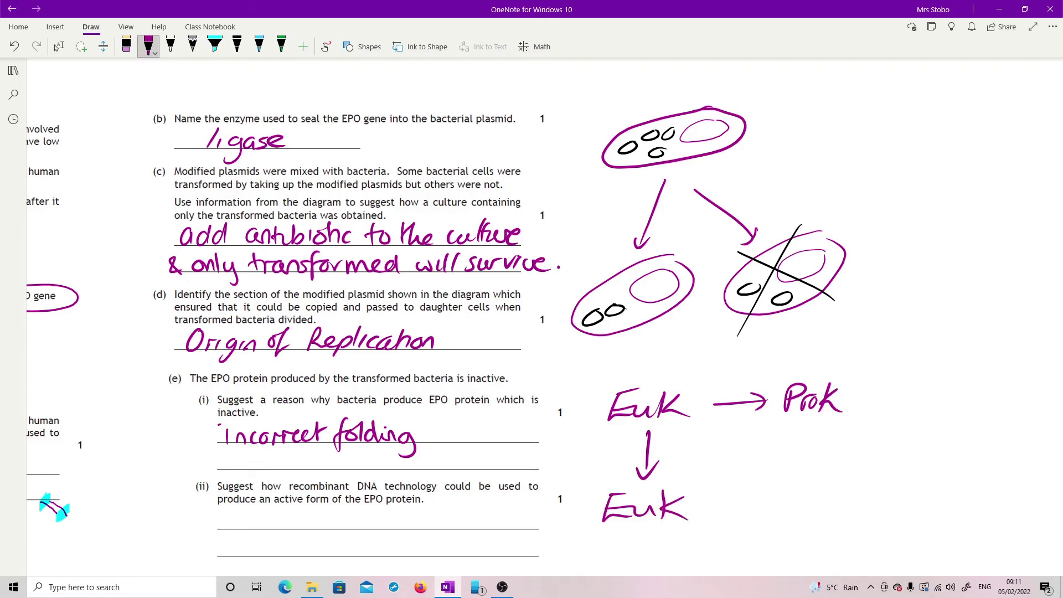